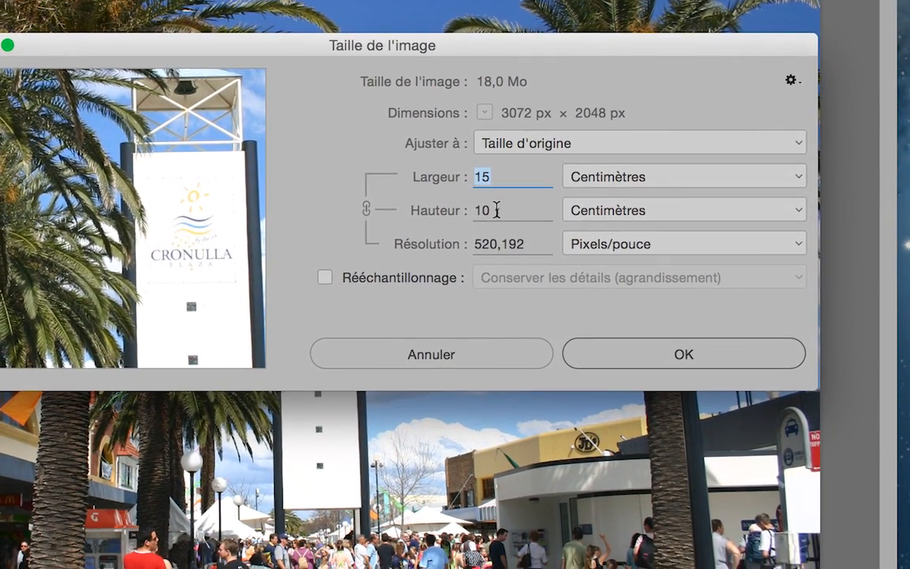
- Cancel the image size dialog for the palm-tree photo and switch to Illustrator
key(alt)
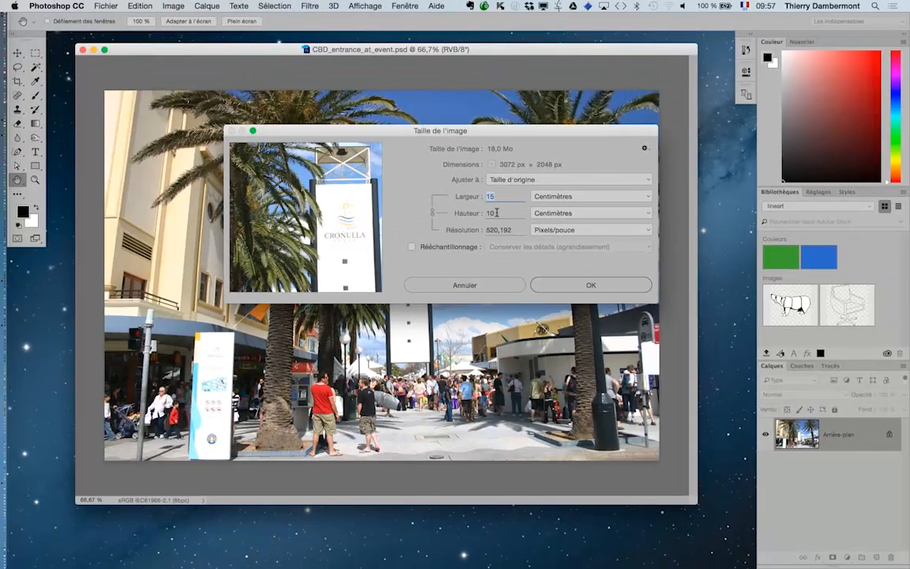
click(434, 289)
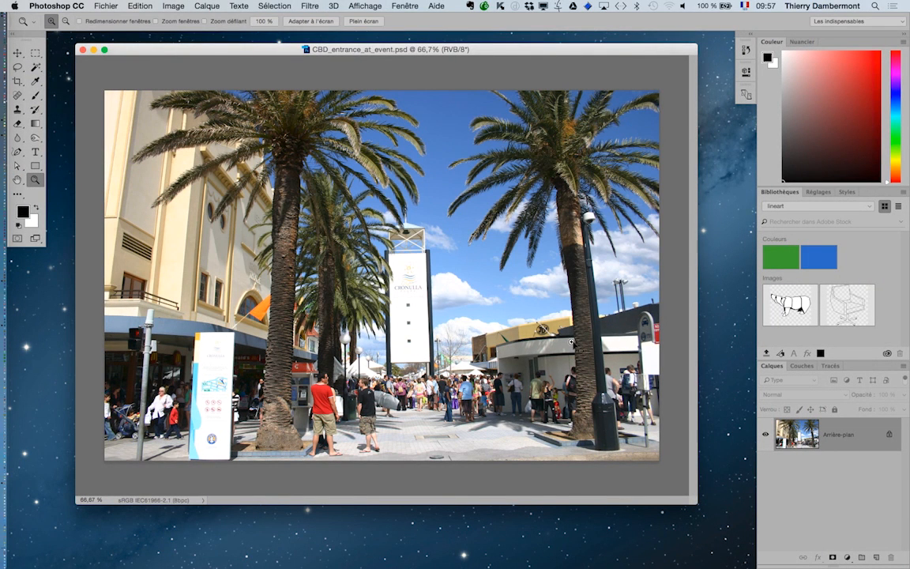
key(super+Tab)
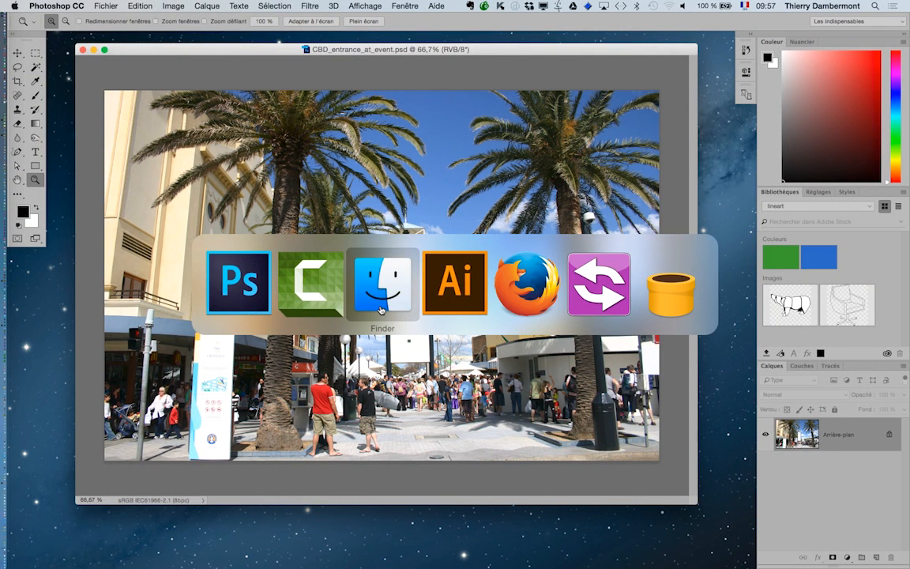
click(444, 304)
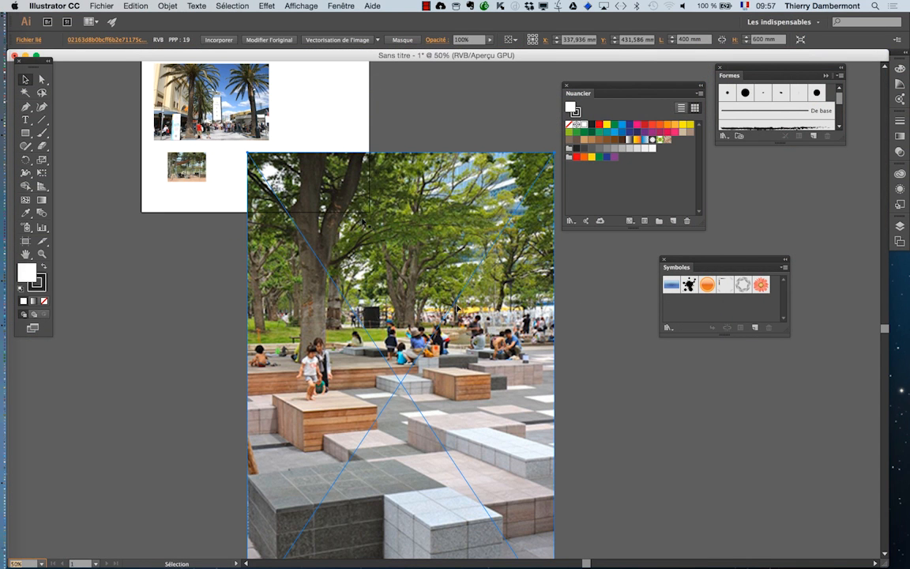
- Delete the oversized park photo and the small photo beneath the palm-tree image
key(Delete)
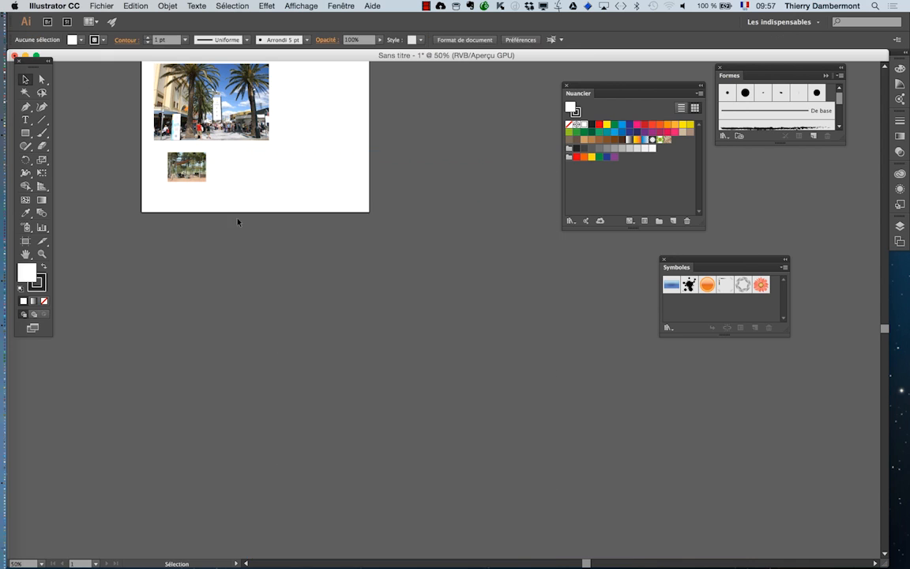
click(186, 172)
key(Delete)
- Select the linked palm-tree photo CBD_entrance_at_event.psd on the artboard
scroll(298, 246, up, 3)
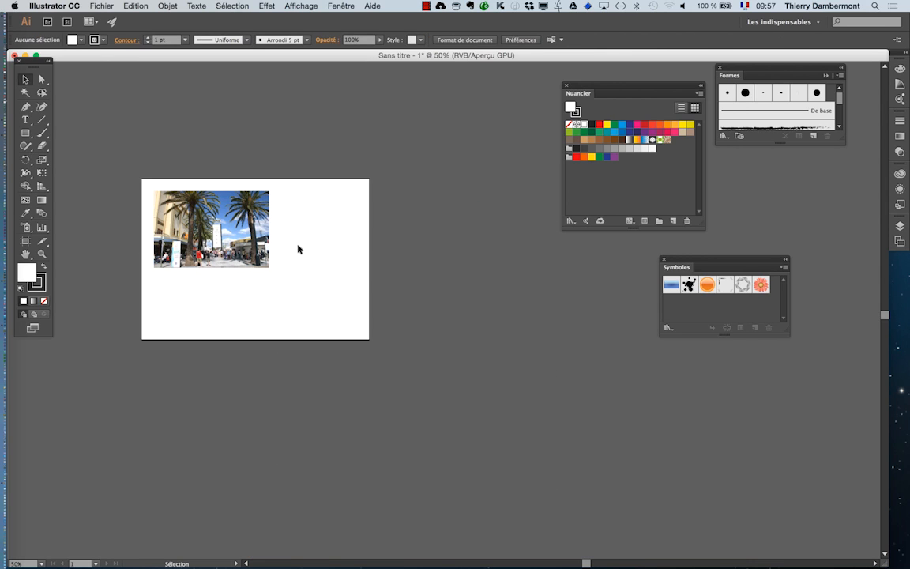
scroll(173, 210, up, 1)
scroll(190, 229, up, 1)
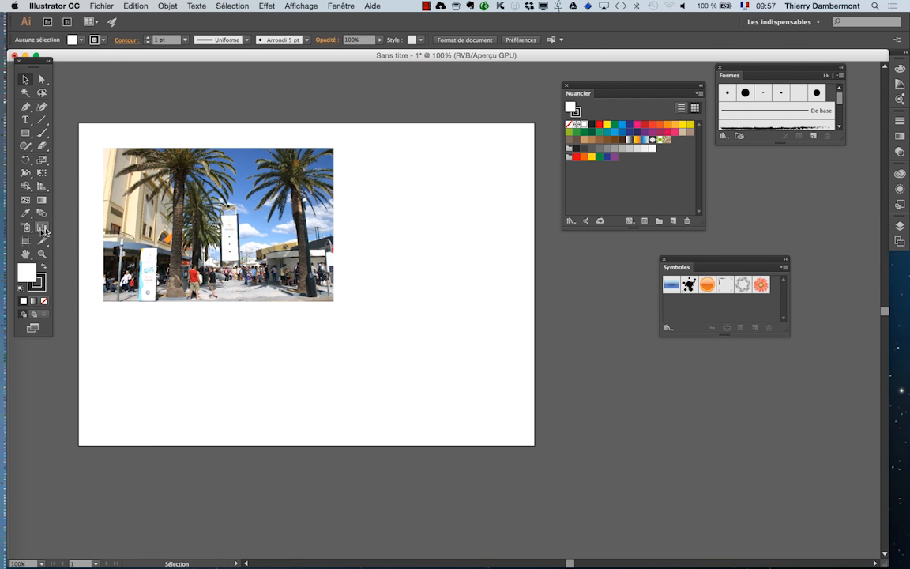
key(space)
drag(228, 298, 267, 328)
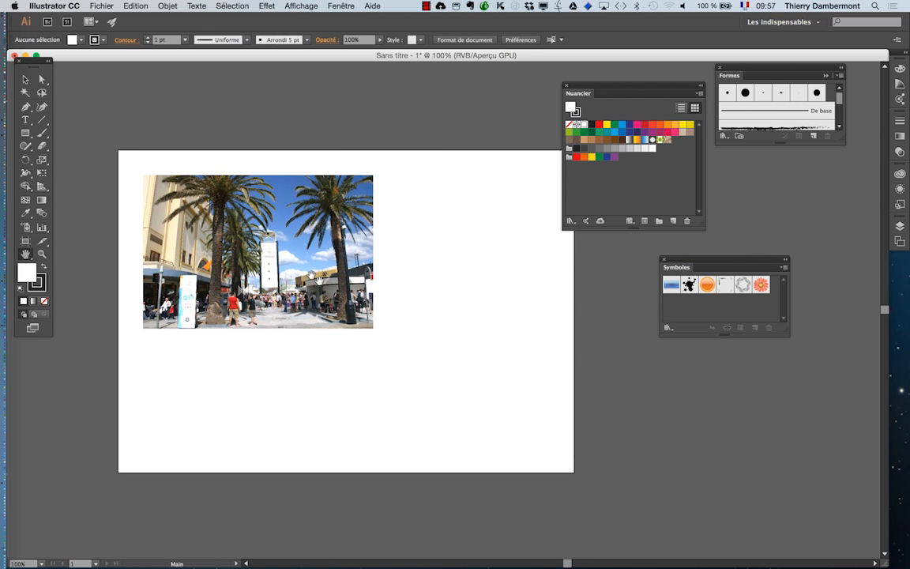
scroll(267, 258, up, 1)
scroll(221, 225, up, 1)
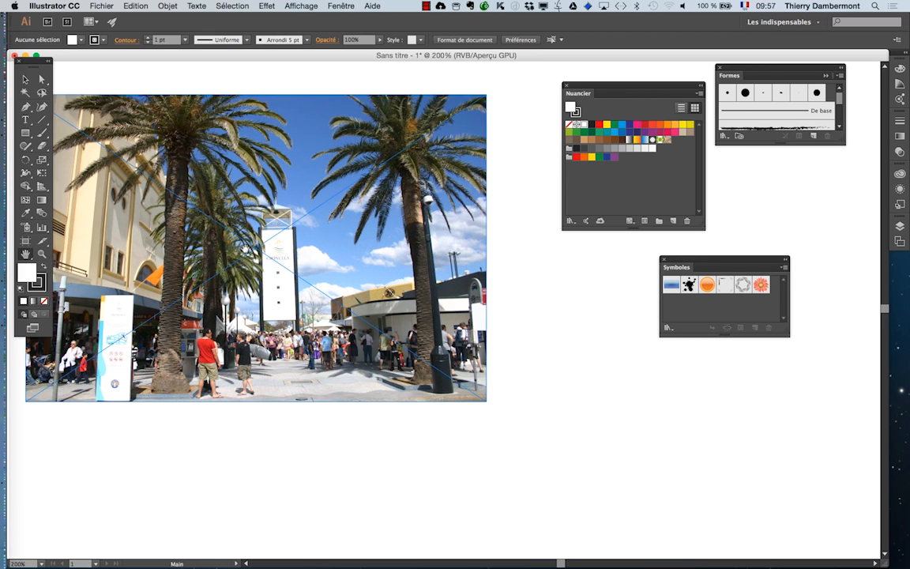
drag(221, 225, 250, 253)
scroll(223, 227, up, 1)
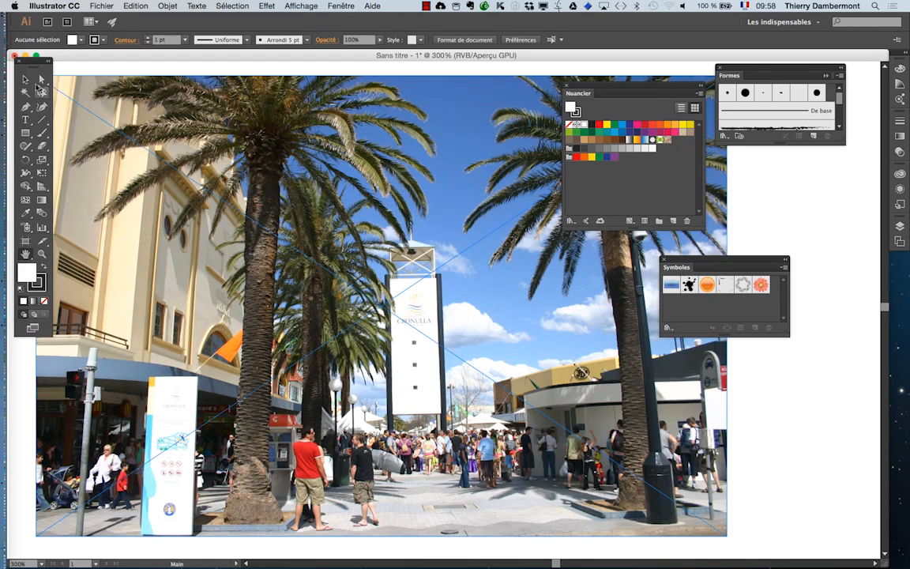
click(323, 243)
scroll(324, 243, down, 1)
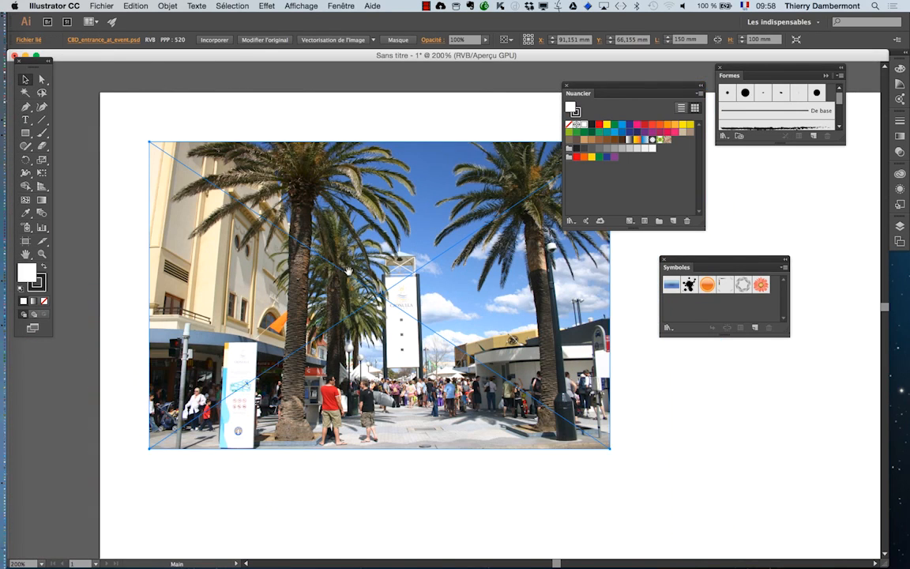
drag(312, 245, 276, 223)
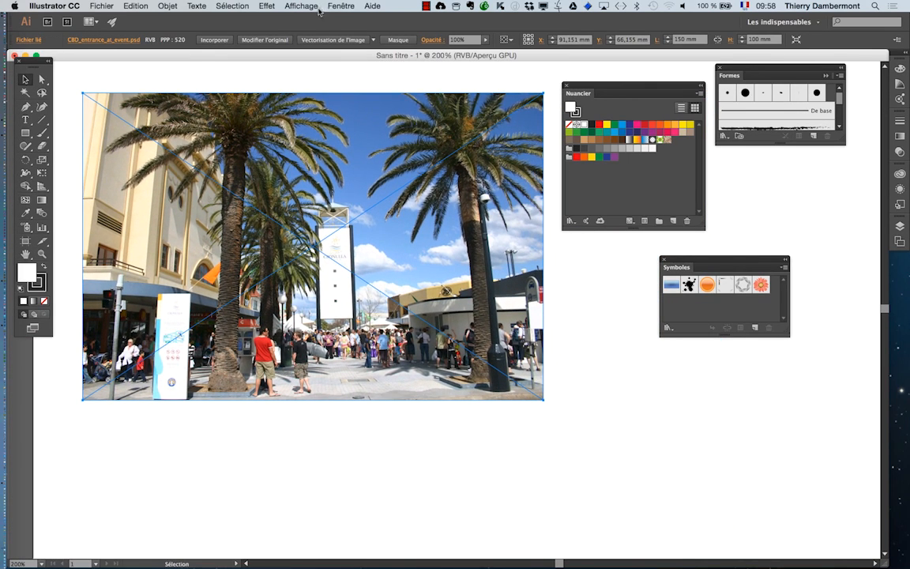
- Display the Liens panel and place it in the empty area below the photo
click(338, 7)
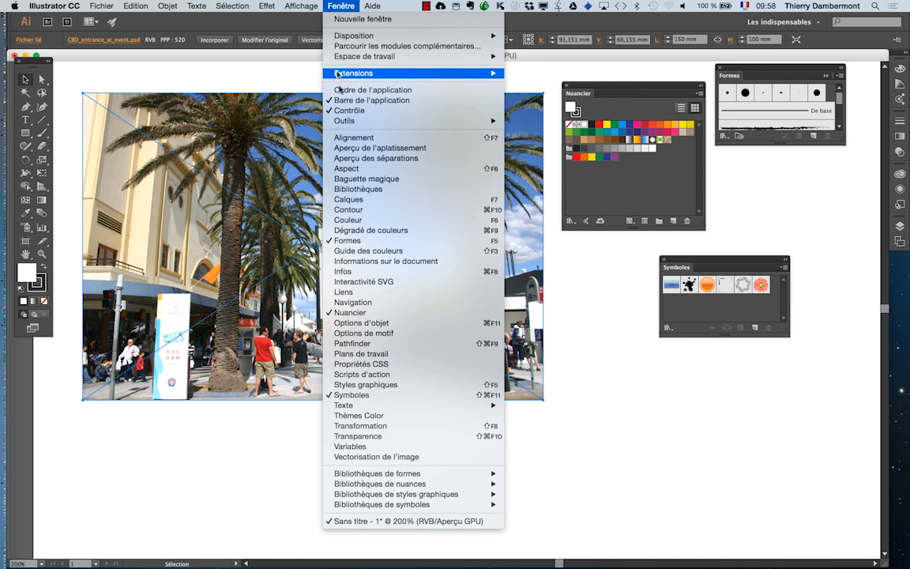
click(380, 294)
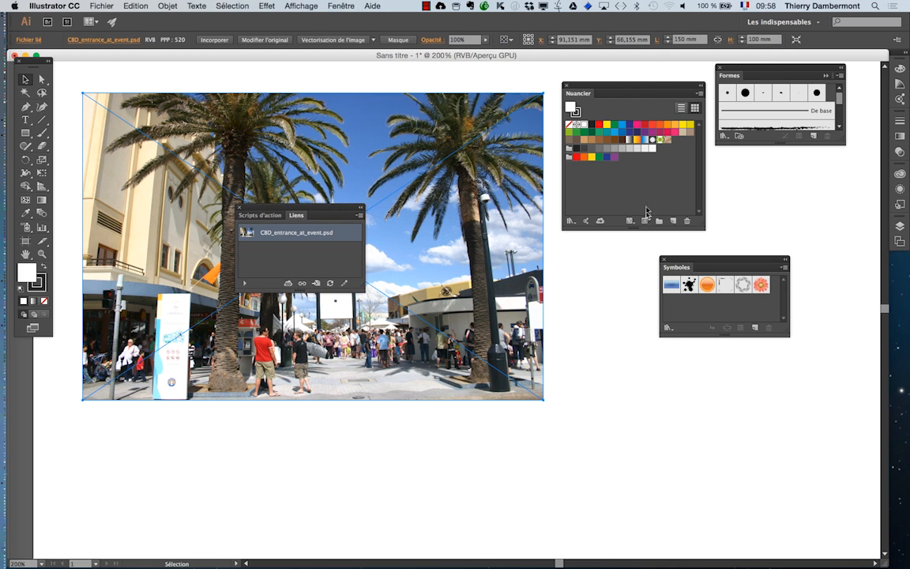
drag(314, 207, 670, 350)
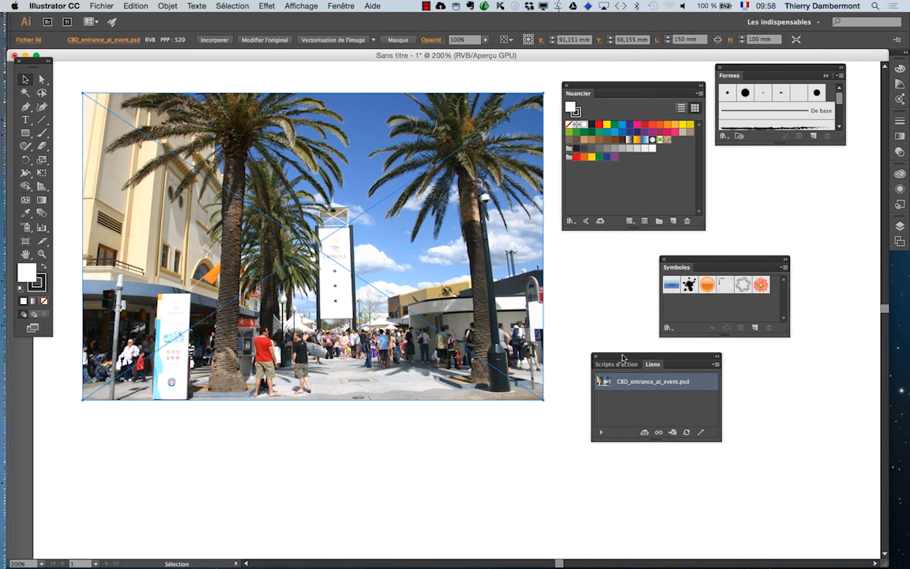
drag(623, 358, 160, 432)
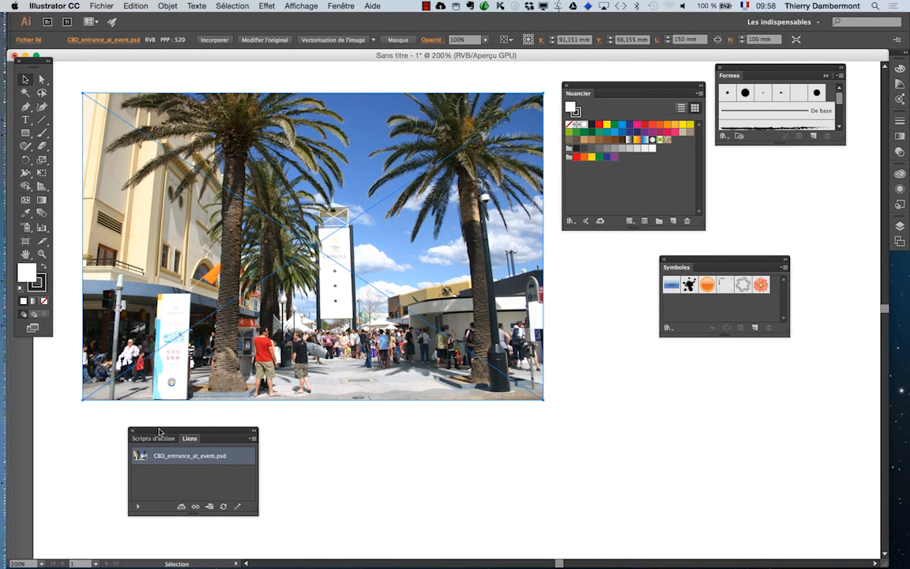
- Display the Calques panel as an enlarged floating panel and expand Calque 1 to list its contents
click(340, 6)
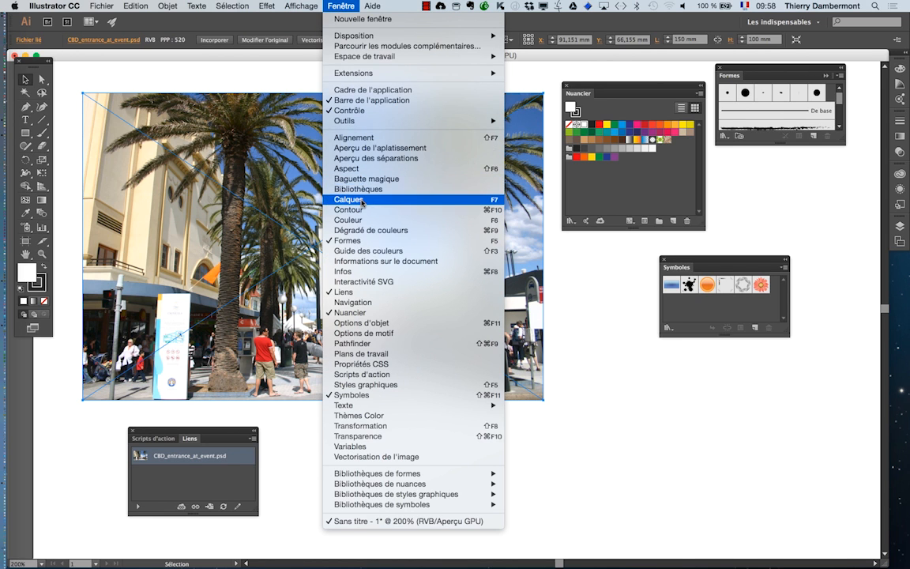
click(349, 199)
drag(778, 222, 453, 282)
click(872, 219)
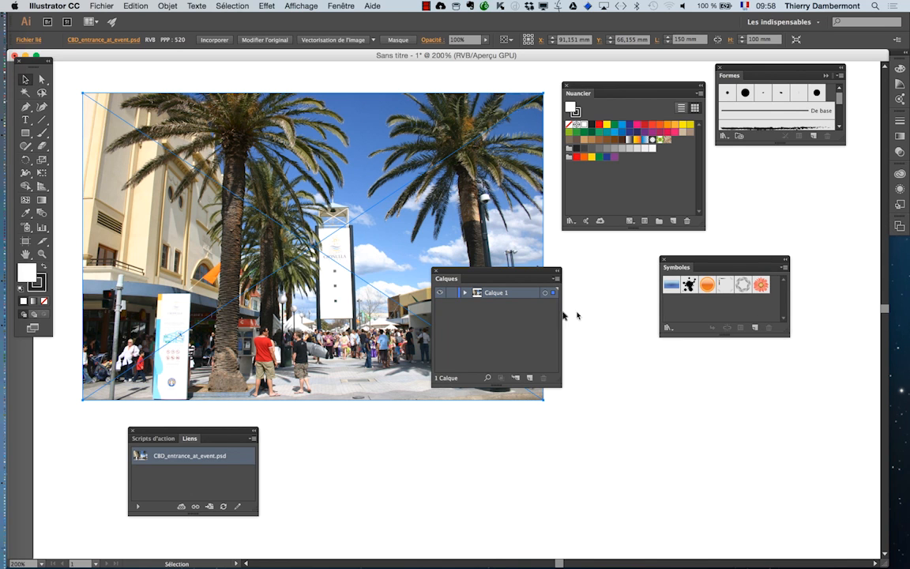
drag(556, 380, 638, 462)
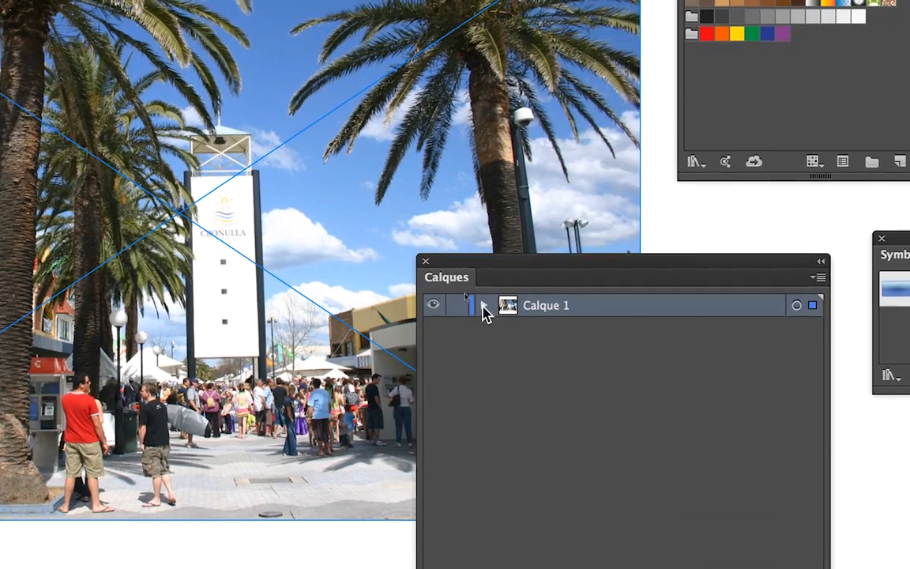
click(397, 251)
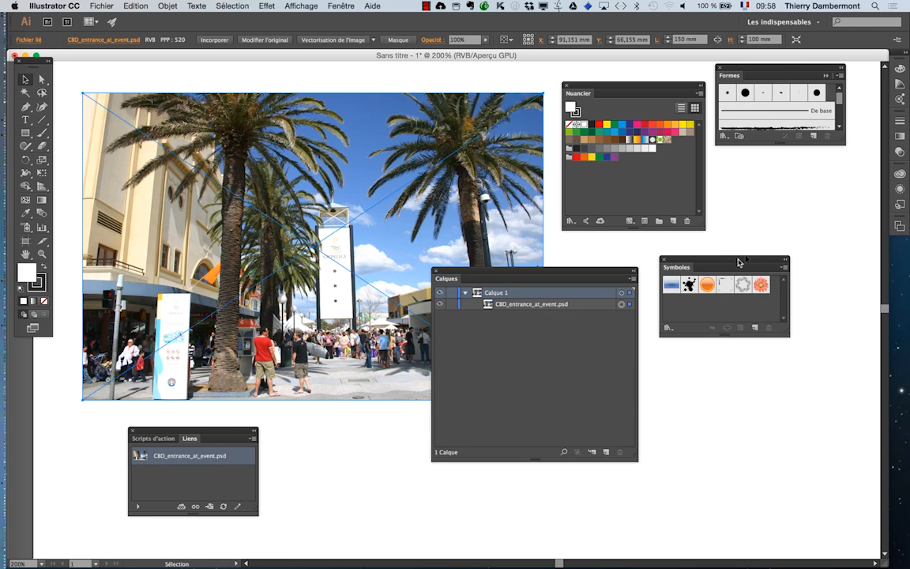
- Close the Symboles, Formes and Nuancier panels and move the Calques panel clear of the photo
click(666, 262)
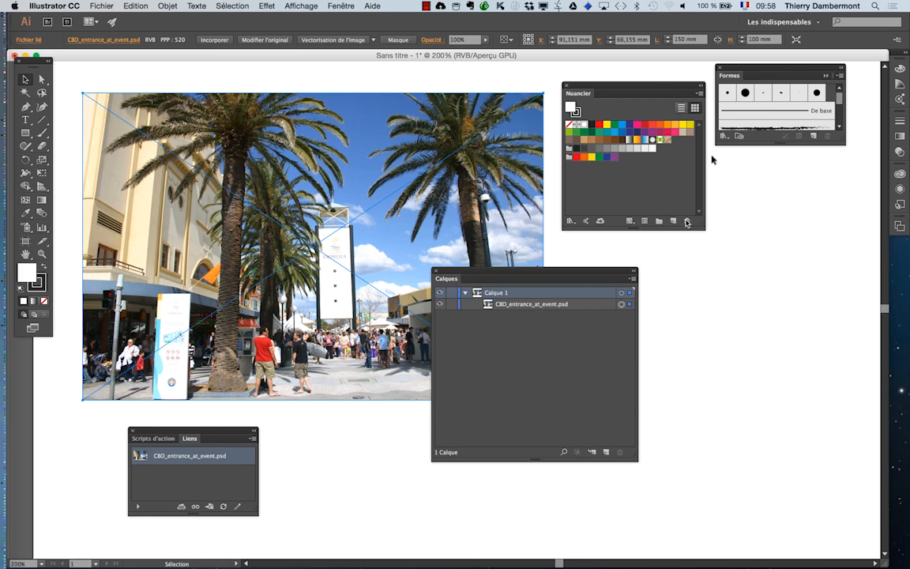
click(719, 68)
click(565, 85)
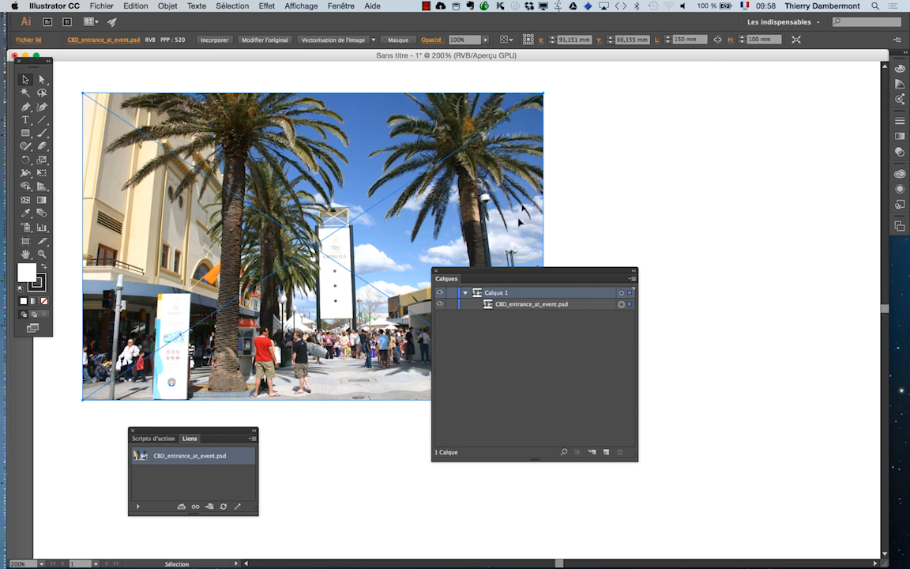
drag(510, 271, 732, 79)
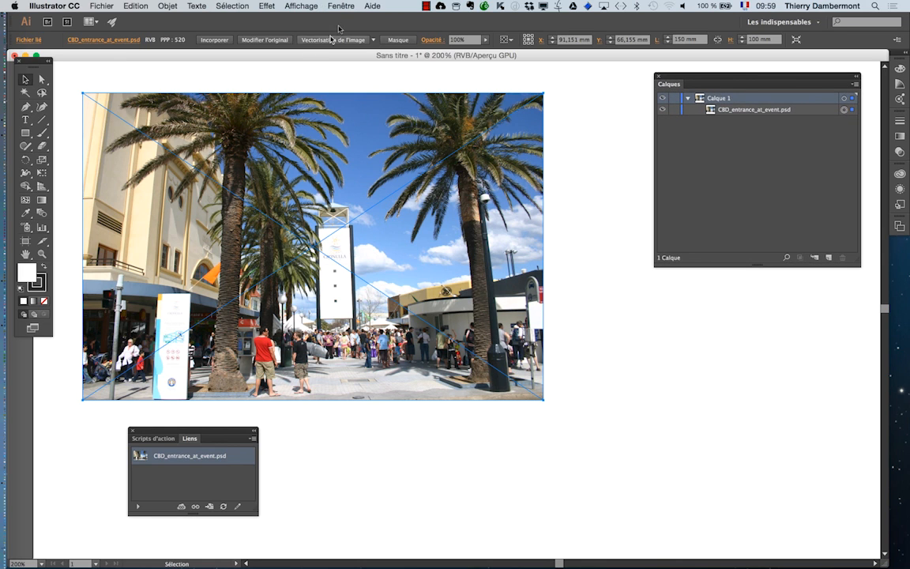
- Display the Vectorisation de l'image panel and place it beside the photo
click(345, 6)
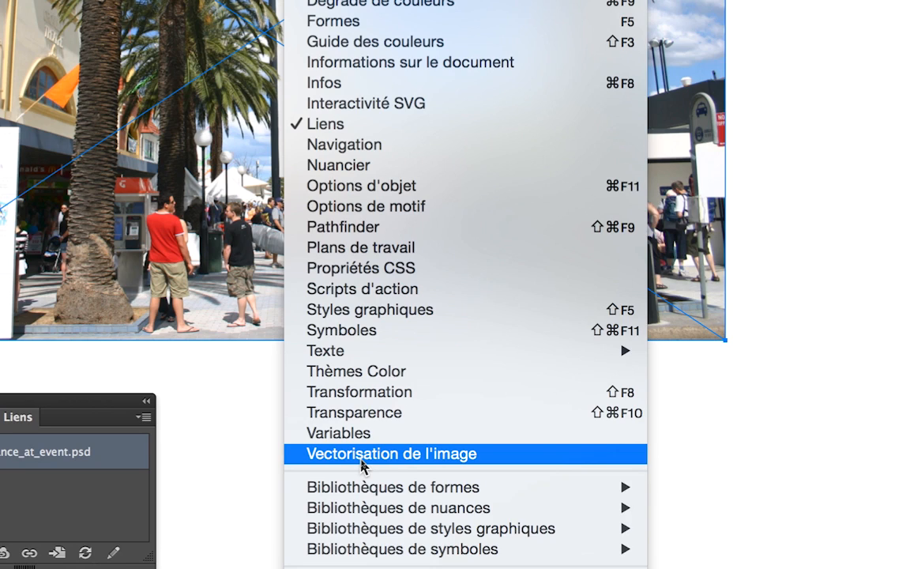
click(361, 460)
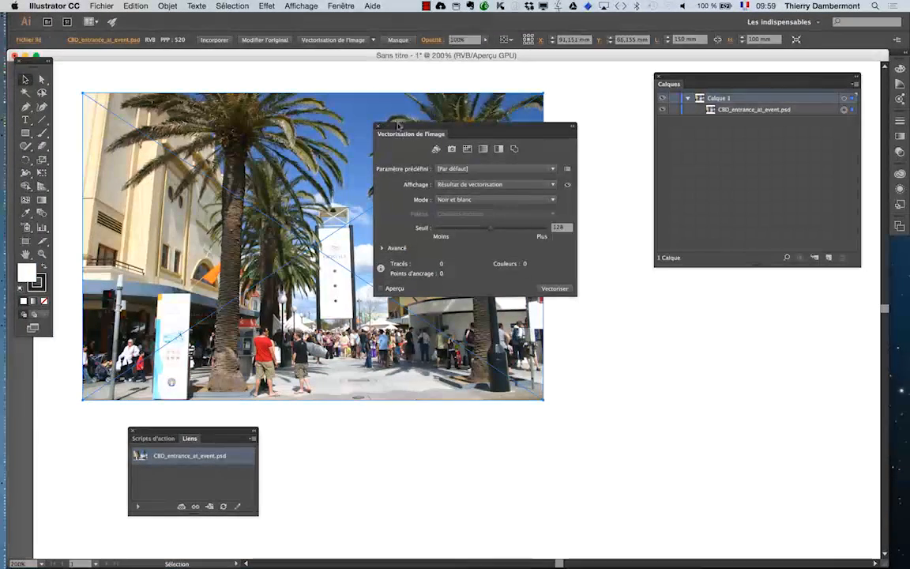
drag(398, 128, 591, 290)
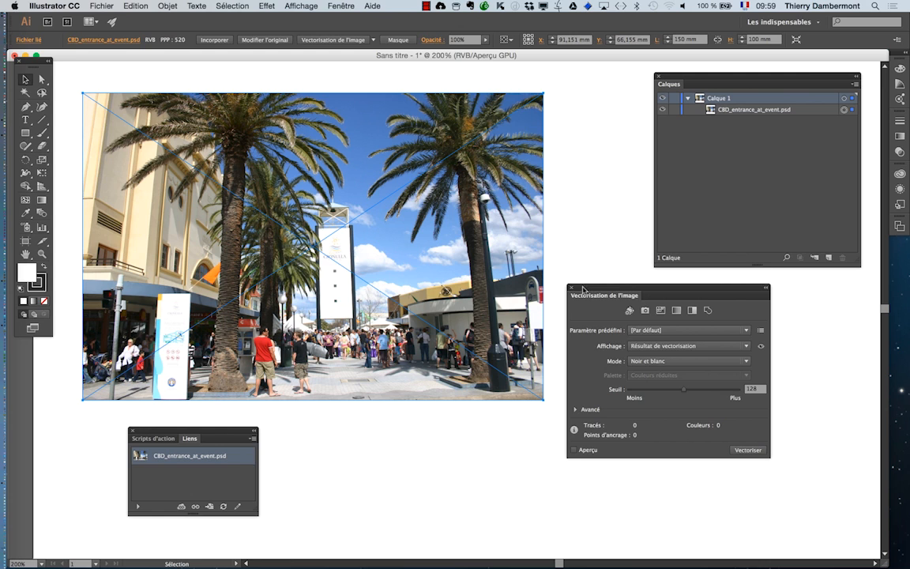
drag(582, 290, 572, 214)
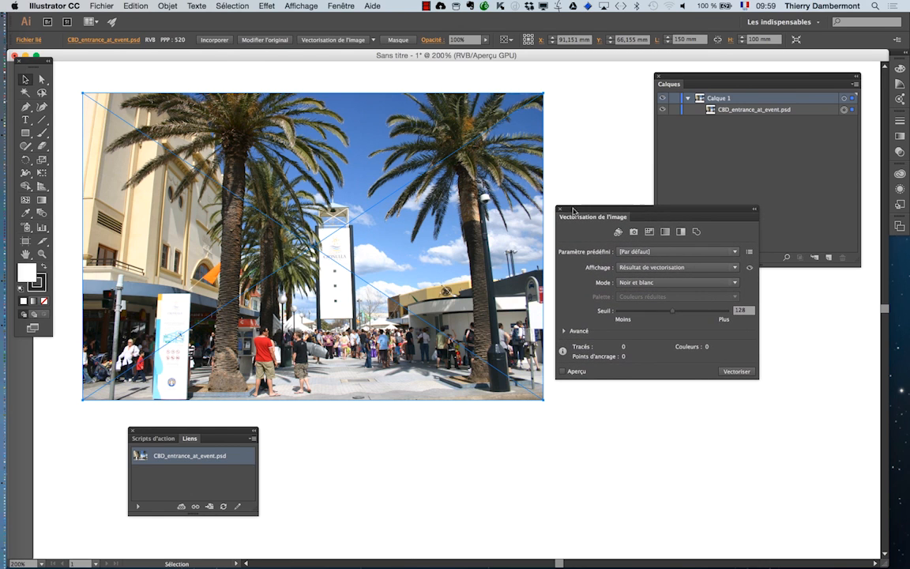
- Vectorize the selected photo with the [Par défaut] preset in Noir et blanc mode, accepting the large-image warning
click(167, 7)
mouse_move(158, 280)
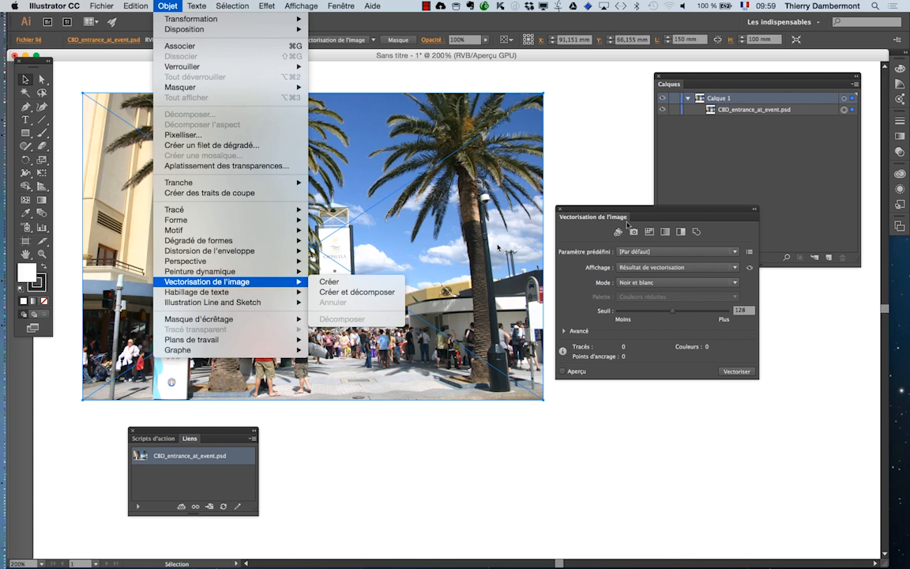
click(650, 213)
drag(650, 213, 650, 146)
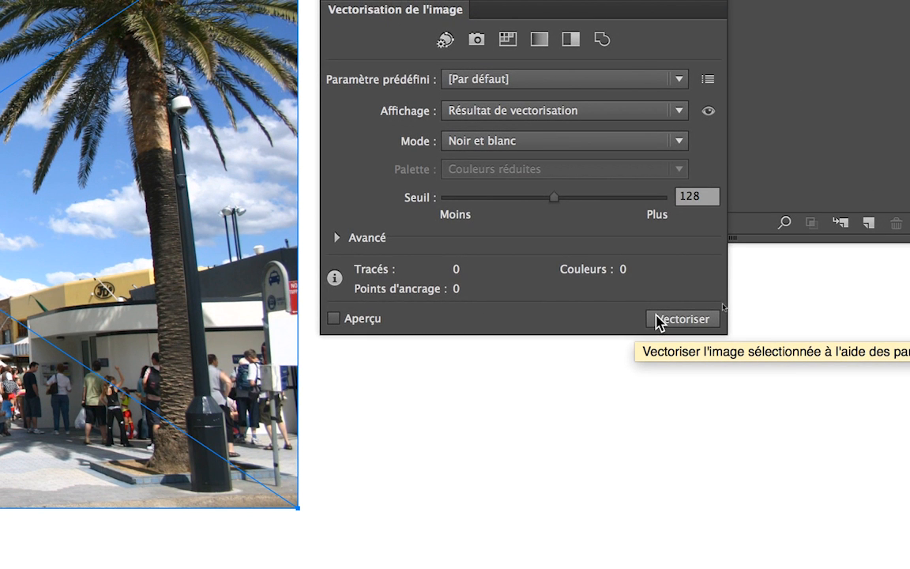
click(658, 320)
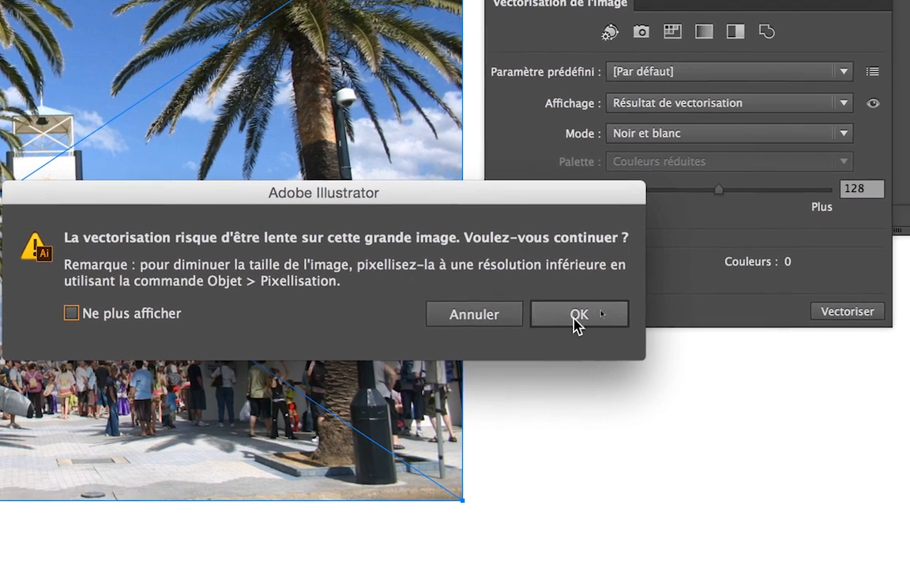
click(692, 344)
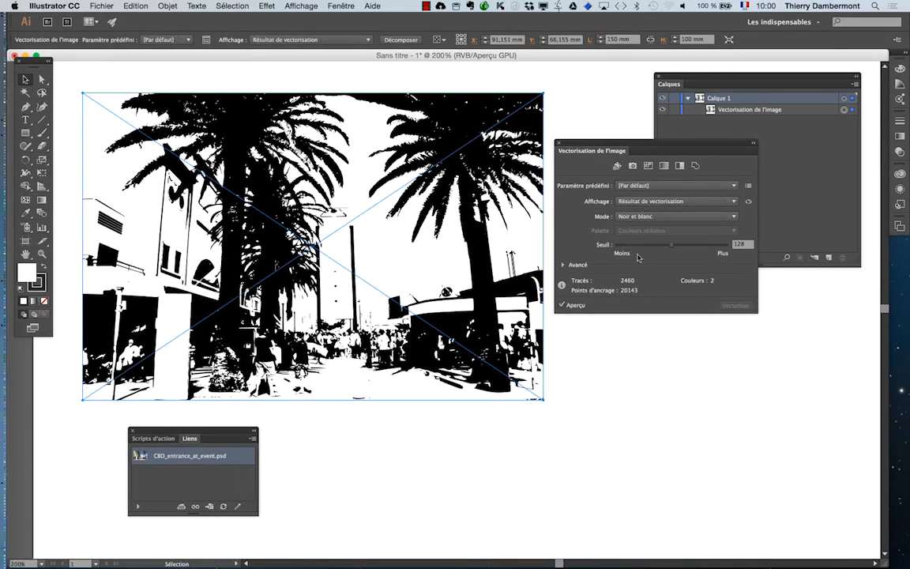
- Try a trace threshold (Seuil) of 98 and raise it to 168
drag(668, 145, 679, 315)
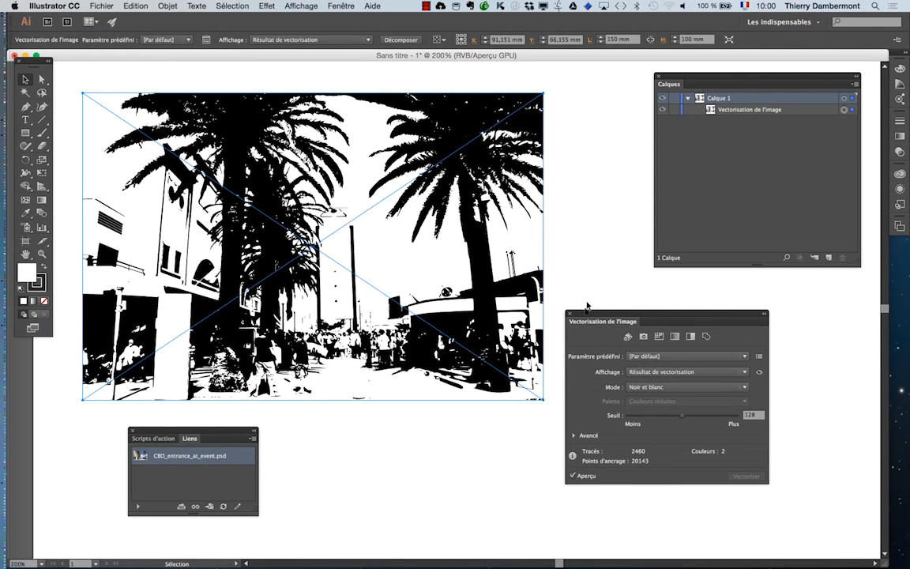
drag(586, 314, 581, 150)
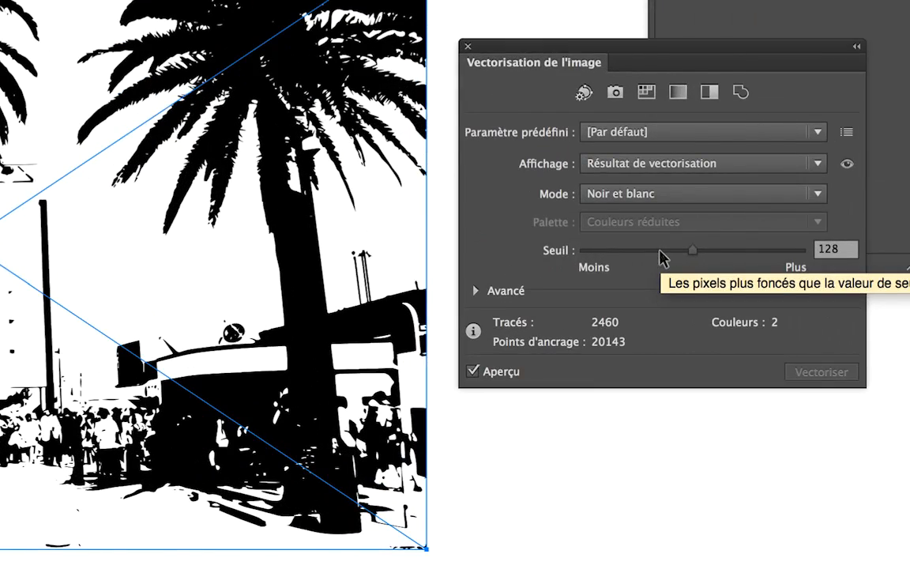
click(661, 253)
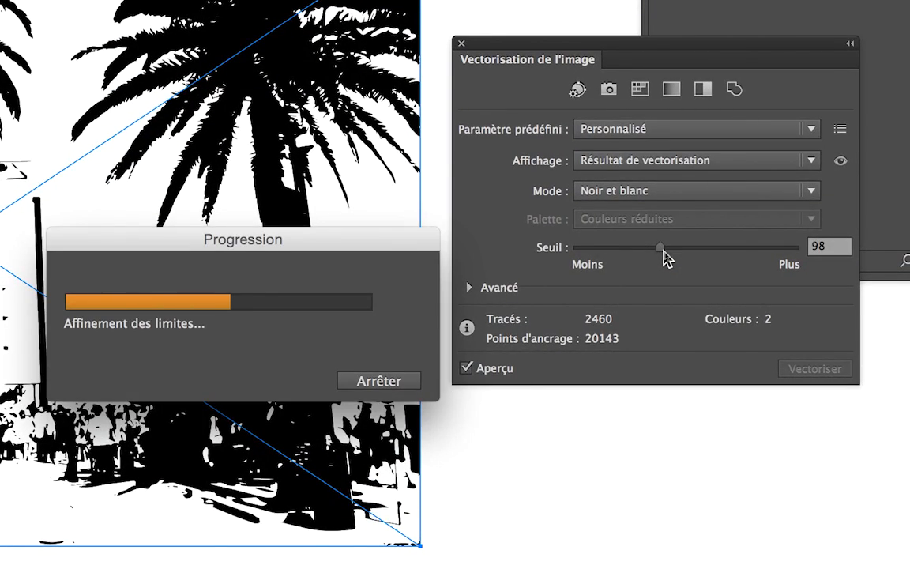
click(720, 248)
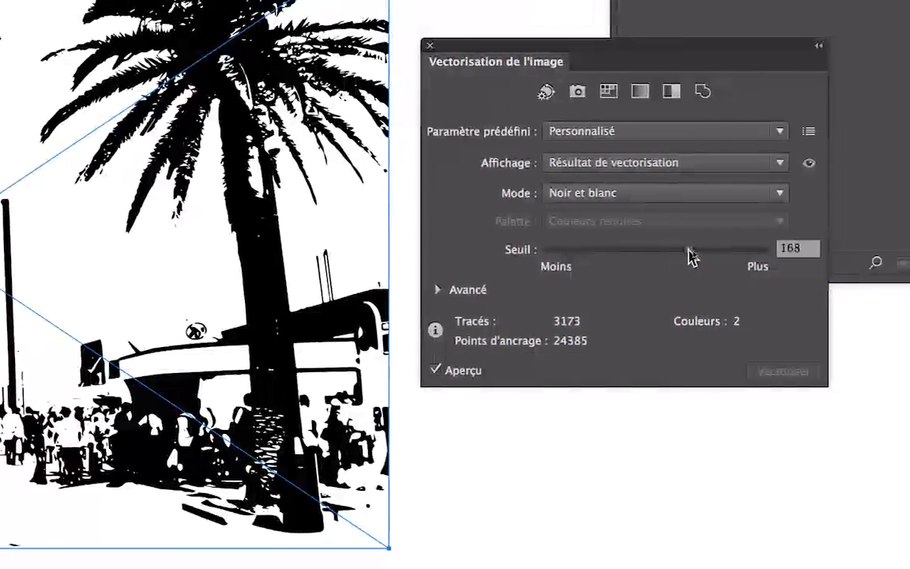
- Try trace thresholds (Seuil) of 170, 139 and 128 on the black-and-white vectorized photo
click(690, 255)
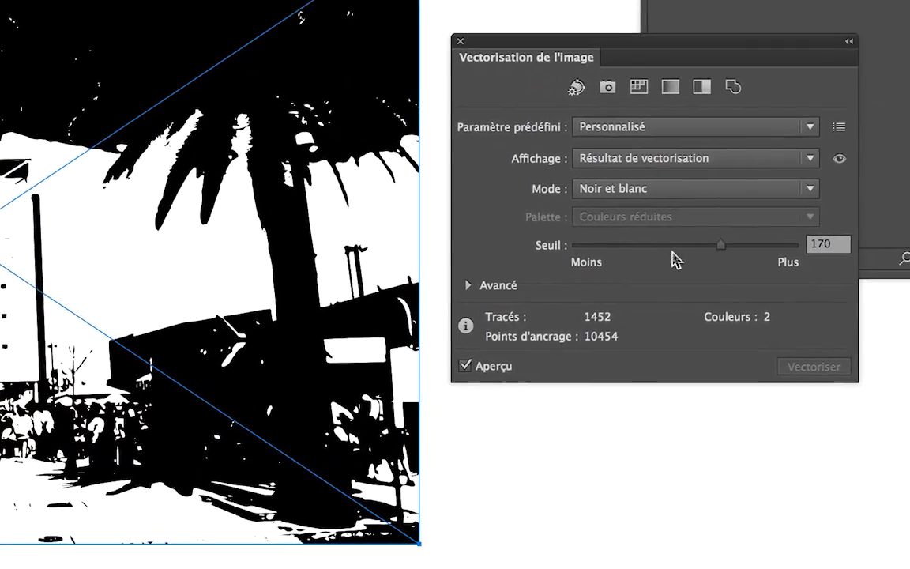
click(693, 253)
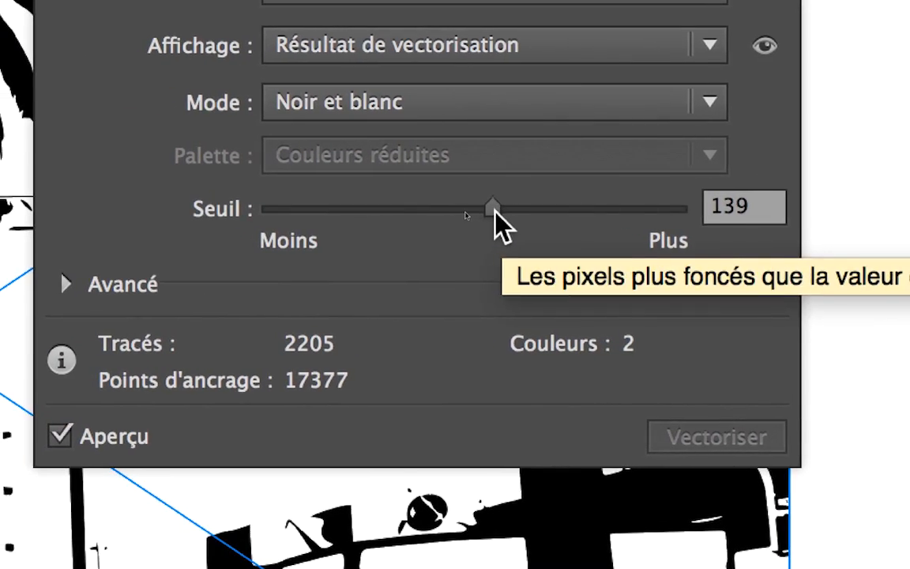
drag(478, 207, 463, 206)
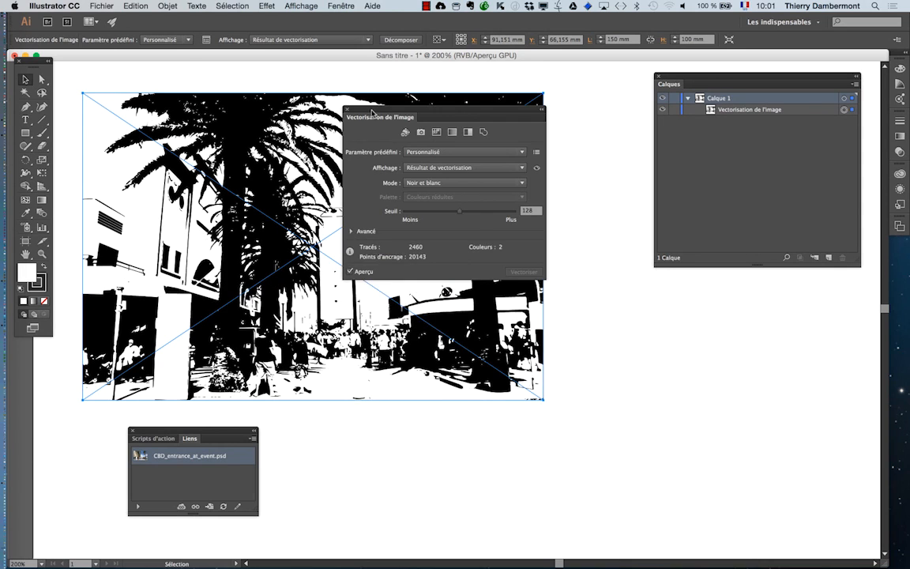
- Move the Vectorisation de l'image panel clear of the photo and set the trace threshold (Seuil) to 95
mouse_move(373, 110)
mouse_down()
mouse_move(492, 166)
mouse_move(580, 170)
mouse_up()
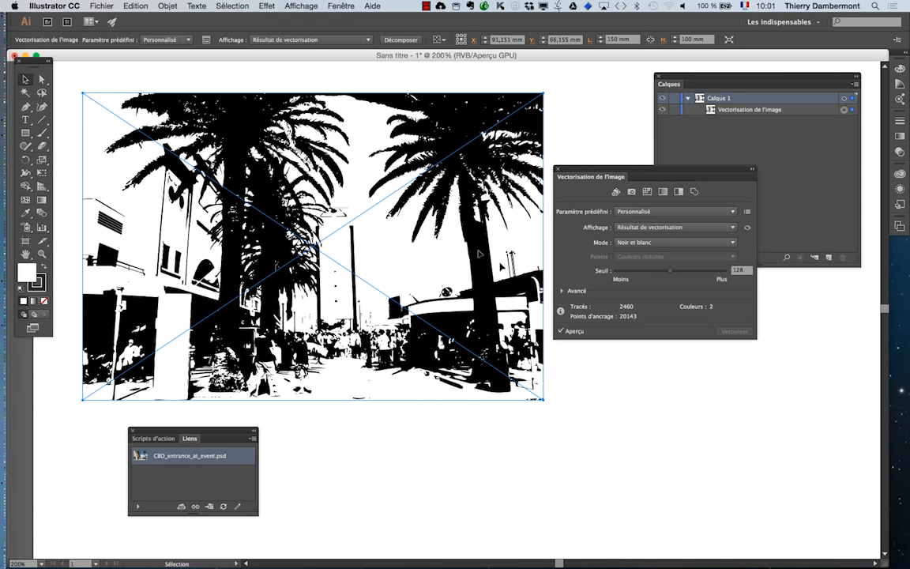
drag(670, 271, 655, 271)
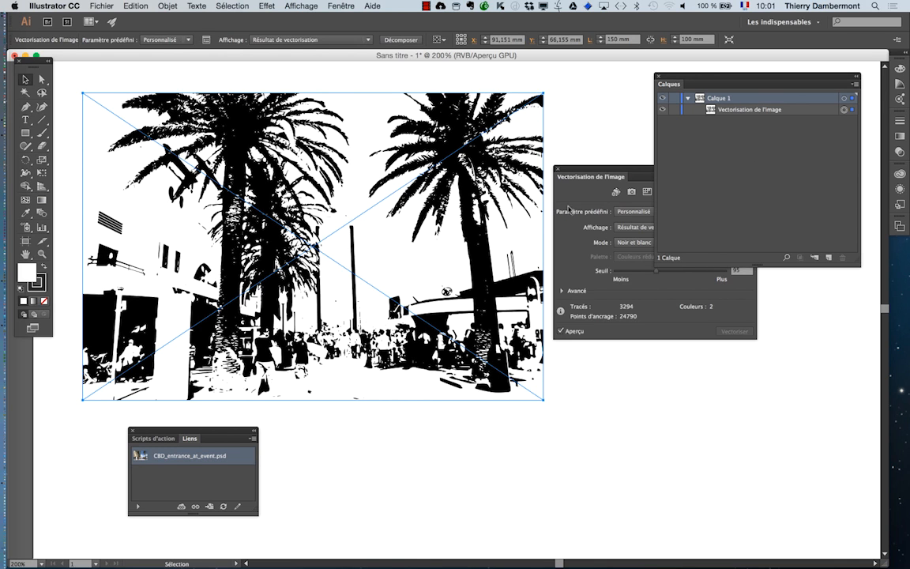
- Save the document as vectorisation - 01.ai in the AI avancé jour 3 sur 4 folder, keeping the proposed Illustrator CC options
click(101, 6)
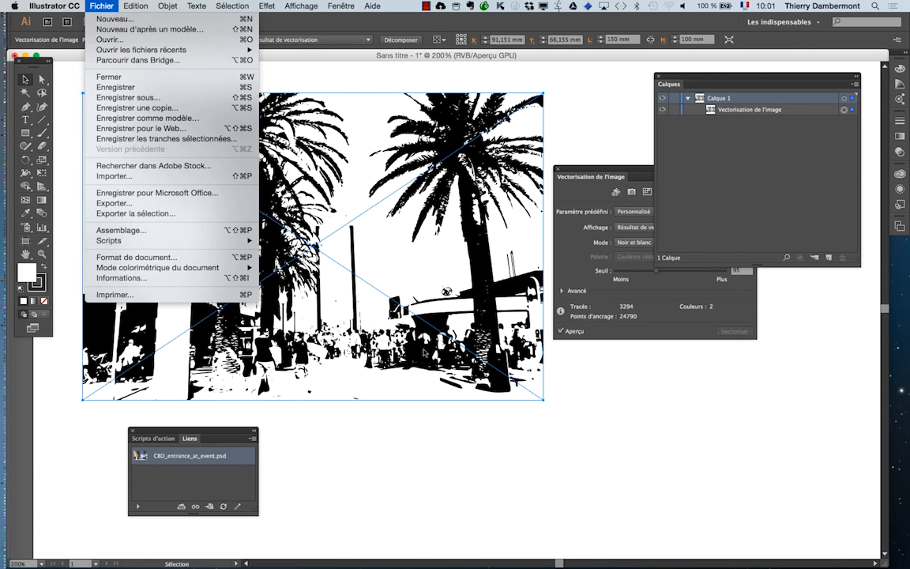
click(184, 96)
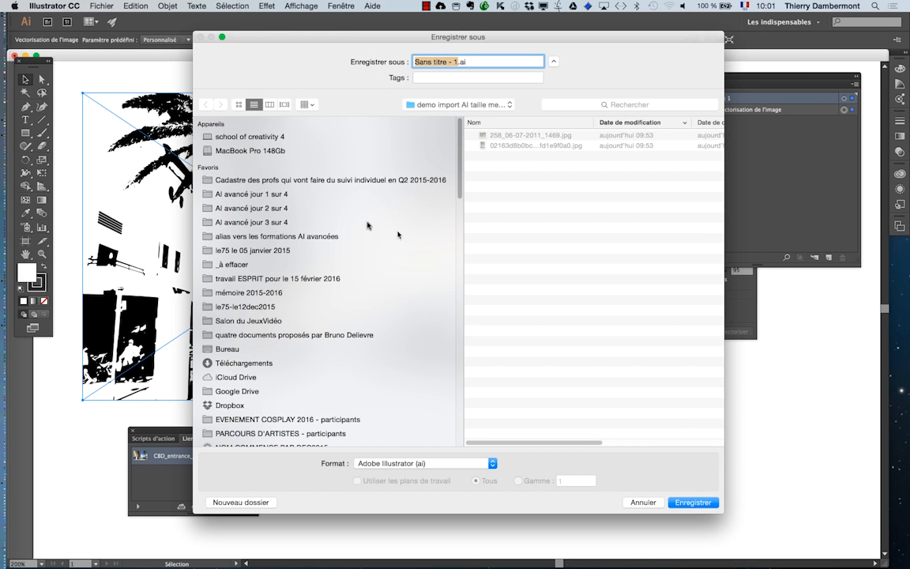
click(477, 106)
click(433, 116)
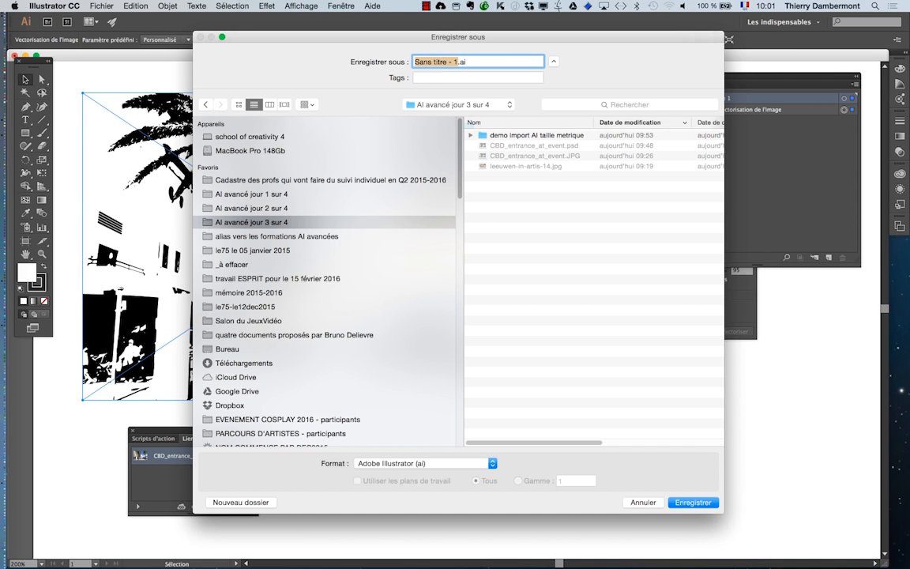
text(vectorisation - 01)
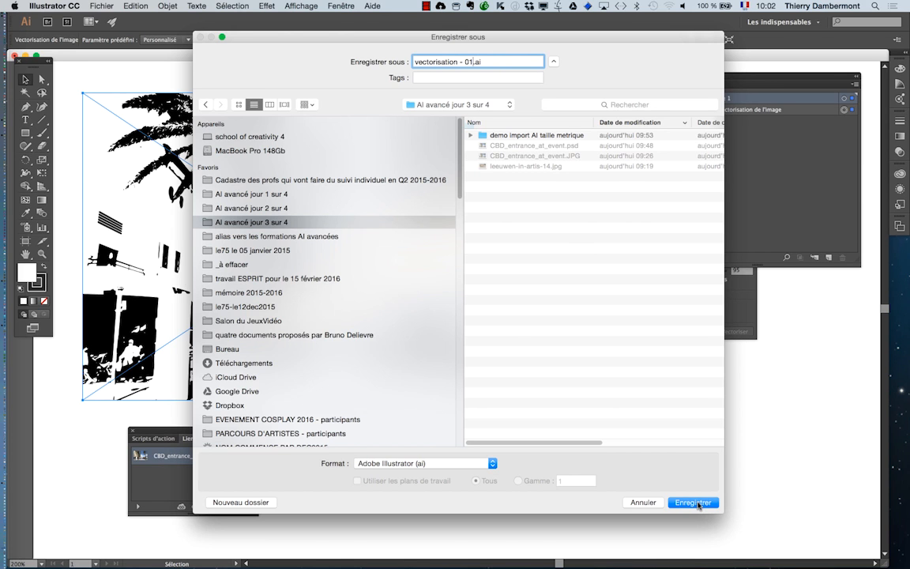
click(693, 502)
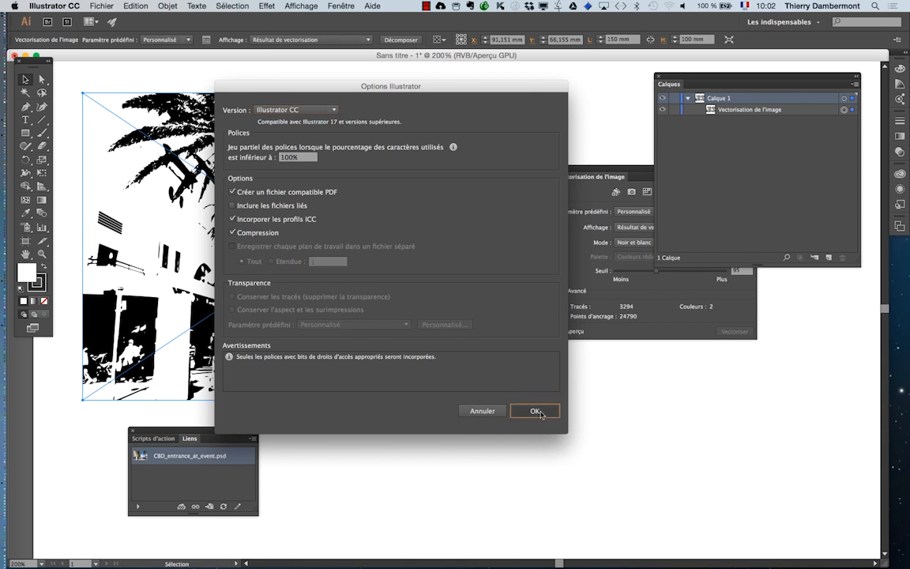
click(536, 411)
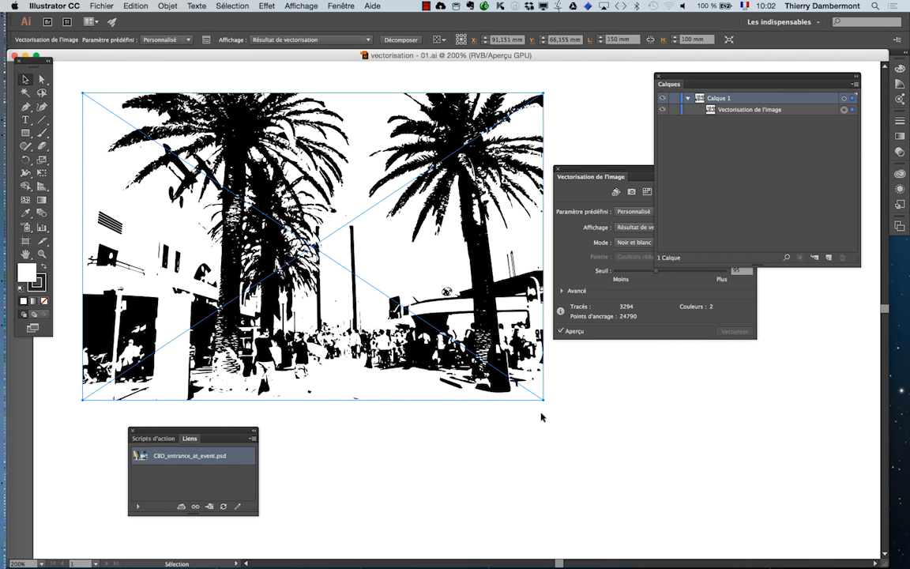
- Switch to Adobe Photoshop CC 2015
key(super)
key(super+Tab)
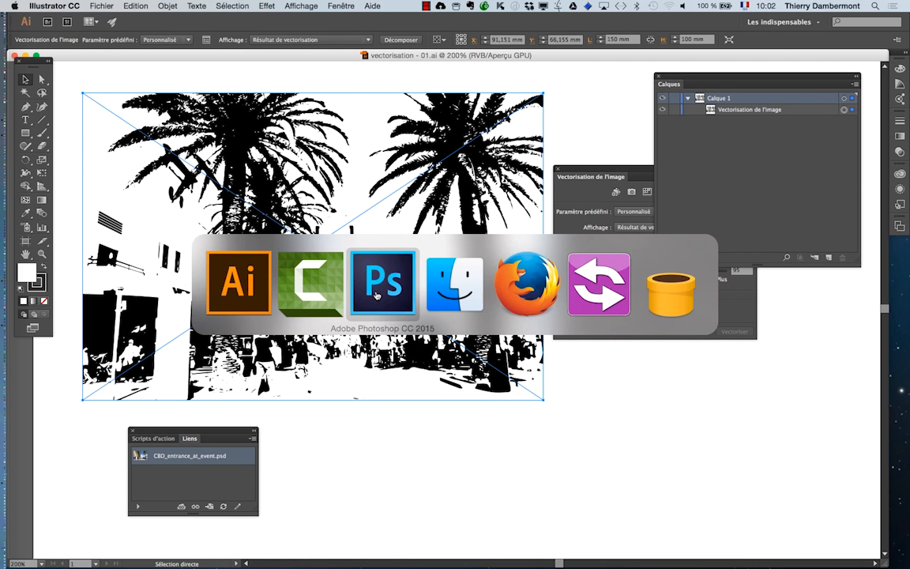